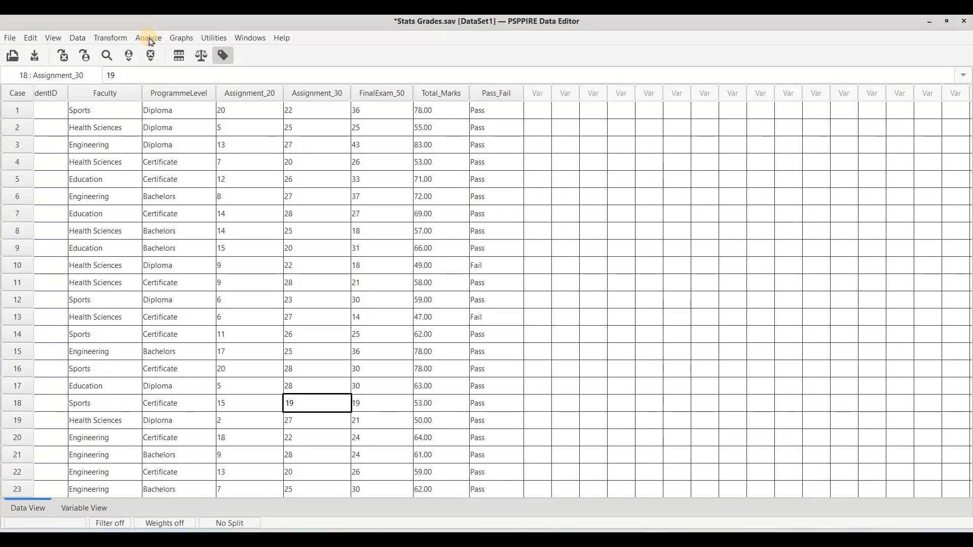
Start a Frequencies analysis and add Faculty as the variable to analyse
left_click(150, 40)
mouse_move(181, 53)
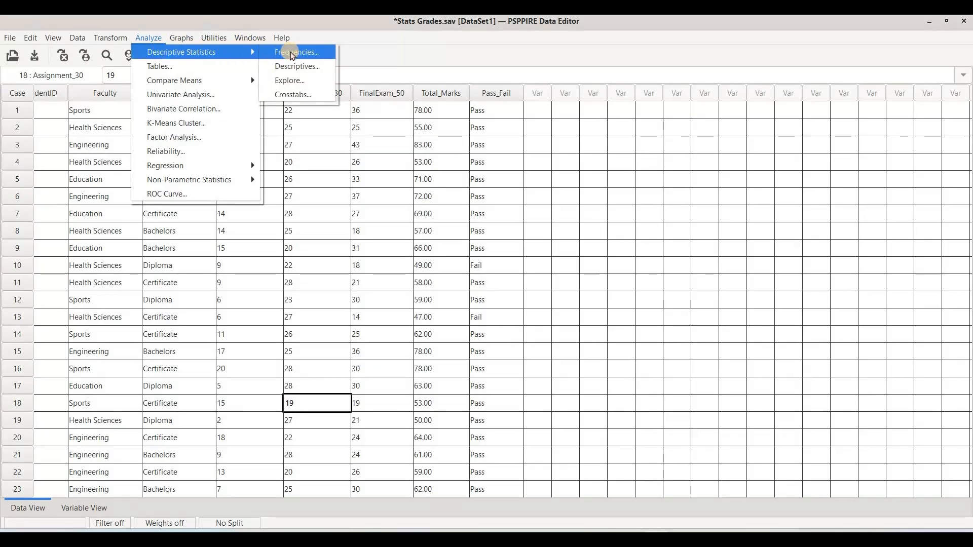
key("Return")
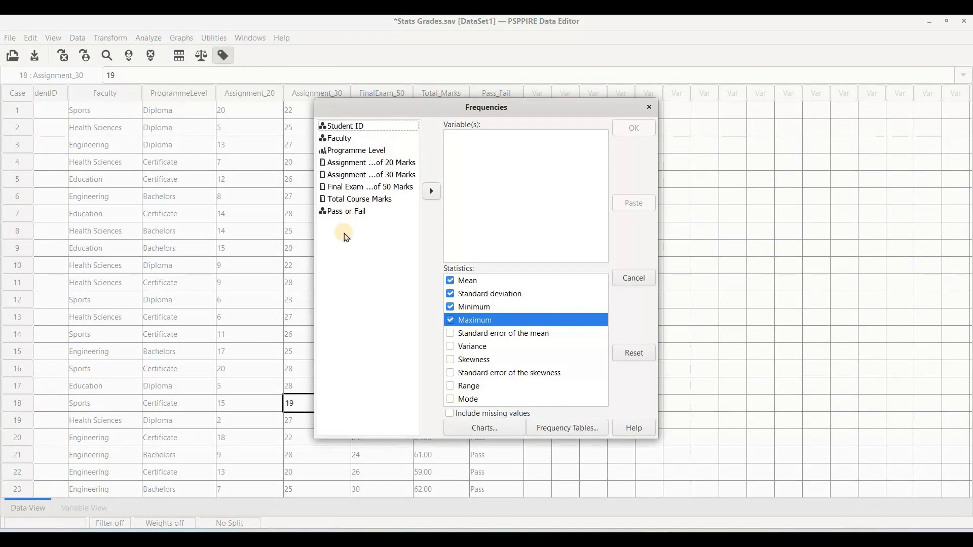
left_click(350, 140)
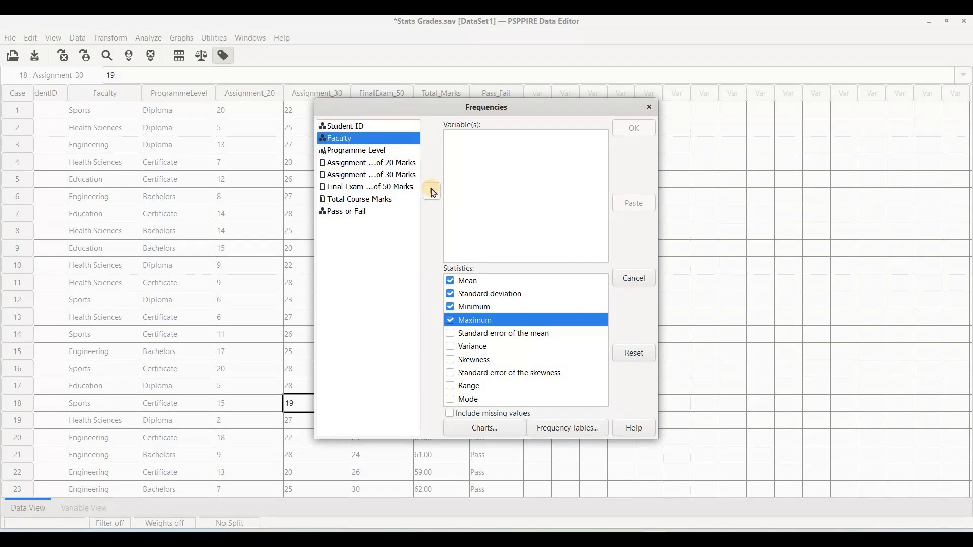
left_click(433, 193)
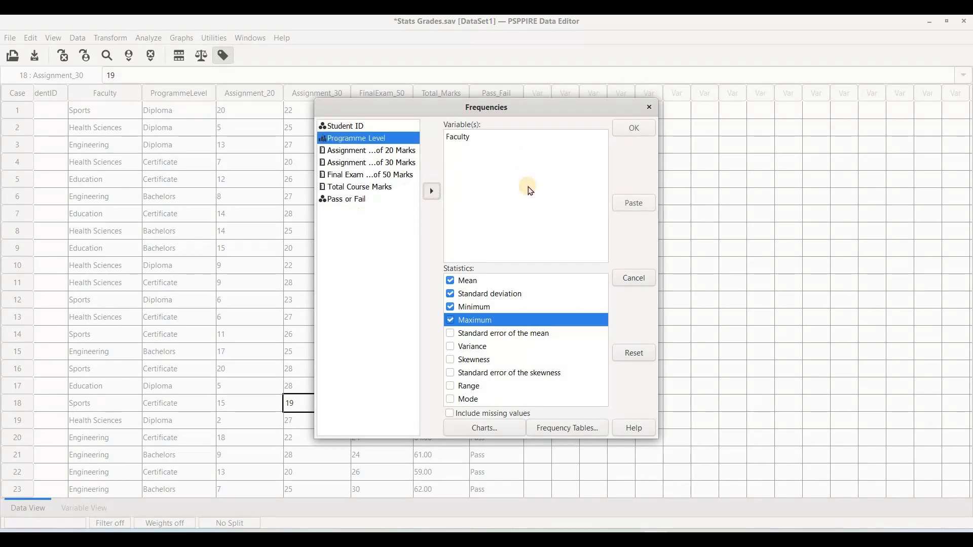
Deselect the Mean, Standard deviation, Minimum and Maximum statistics for the Faculty frequencies
left_click(450, 282)
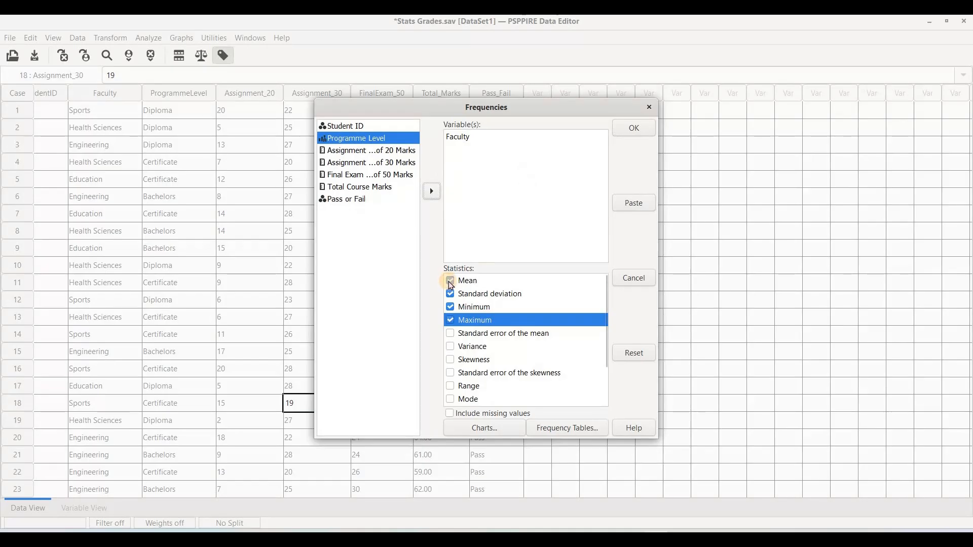
left_click(450, 307)
left_click(450, 308)
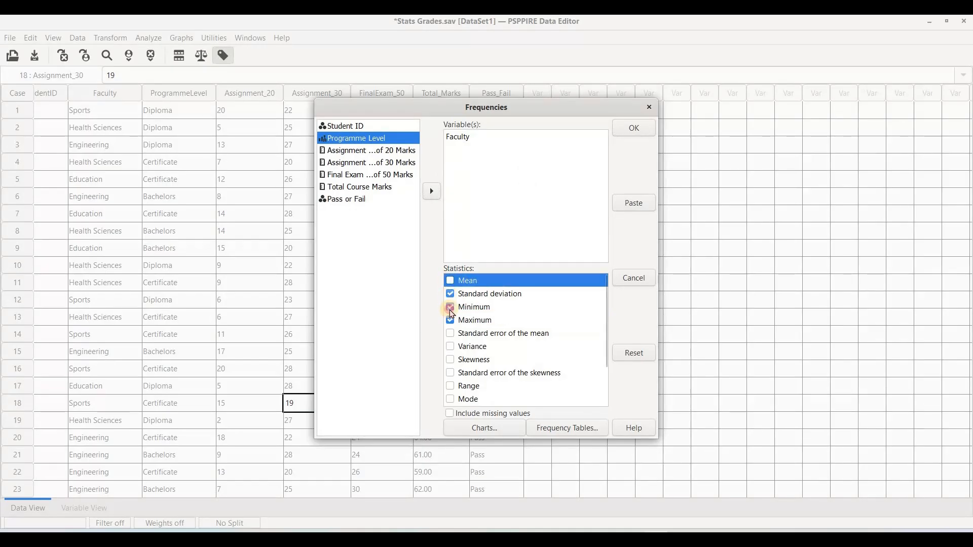
left_click(450, 321)
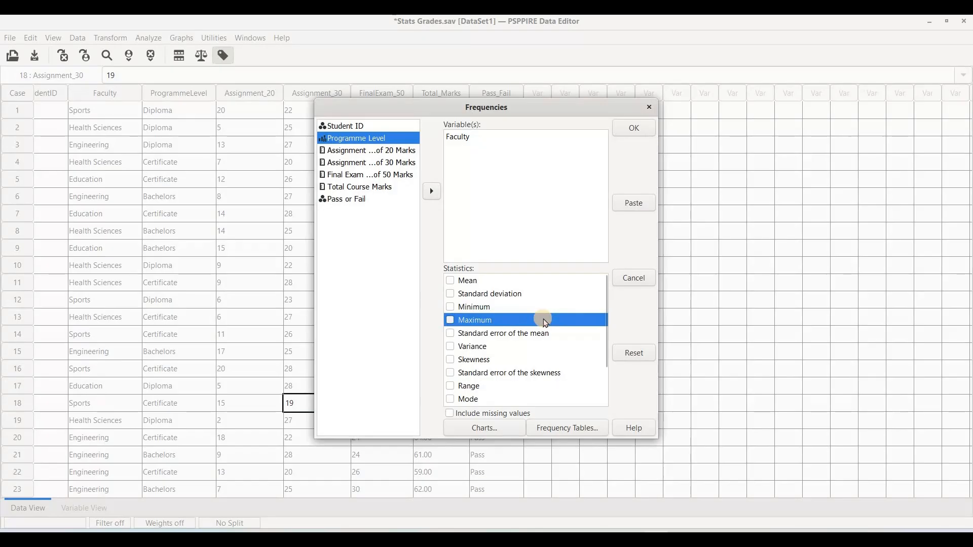
scroll(545, 323, "down", 2)
scroll(545, 323, "up", 2)
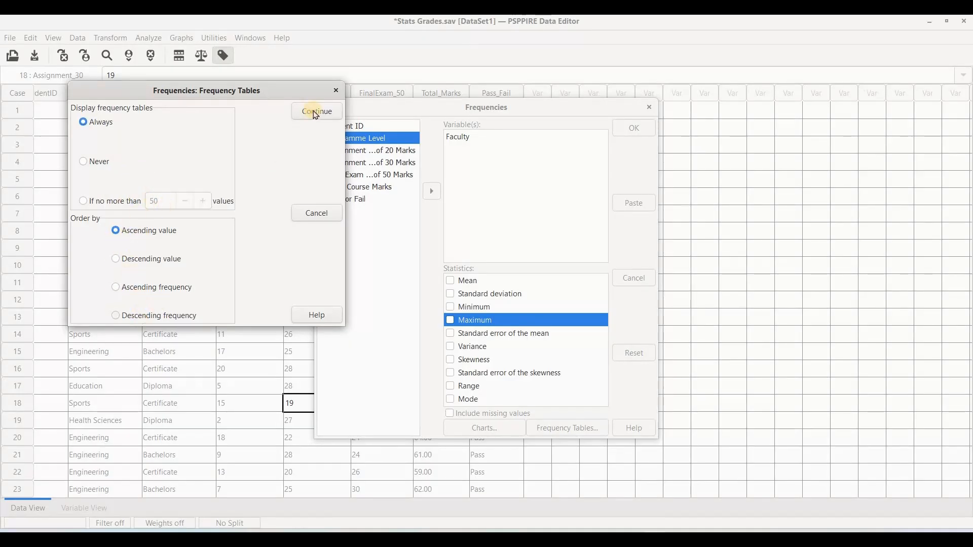
Run the Faculty frequencies with tables always displayed in ascending value order, bar charts and pie charts, and review the output
left_click(325, 118)
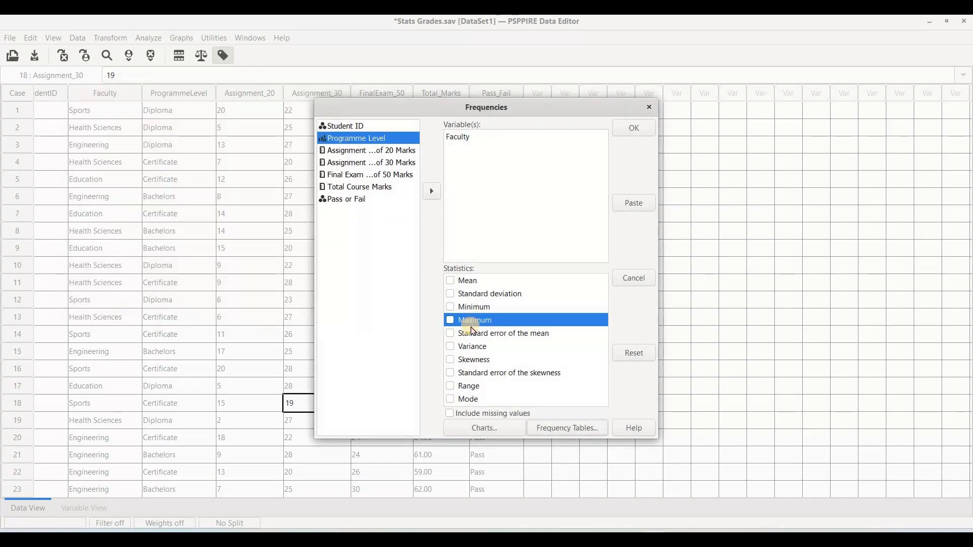
left_click(487, 434)
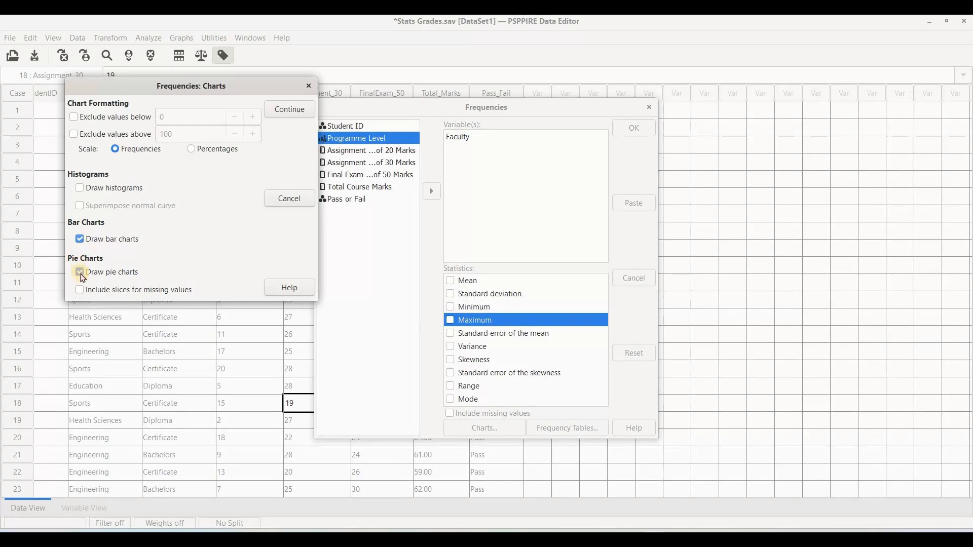
left_click(293, 111)
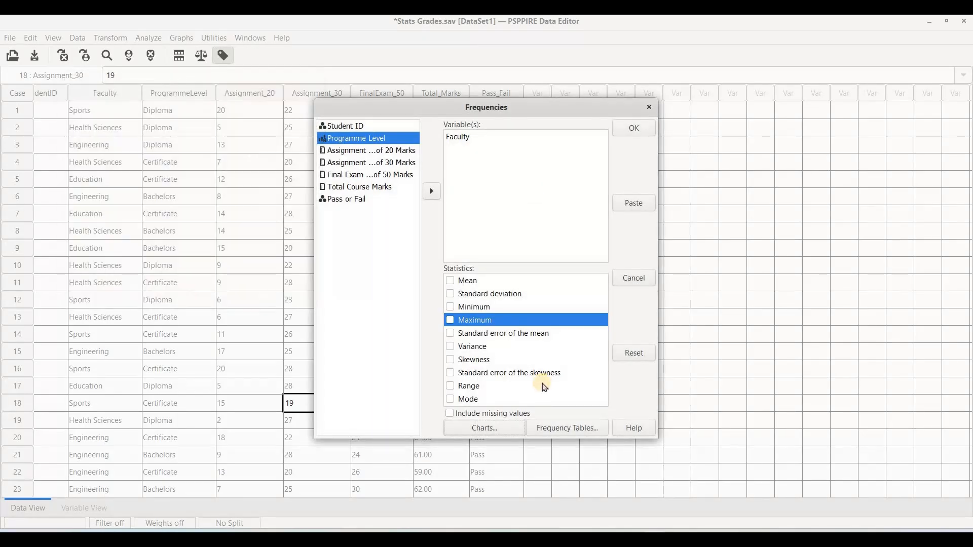
left_click(624, 129)
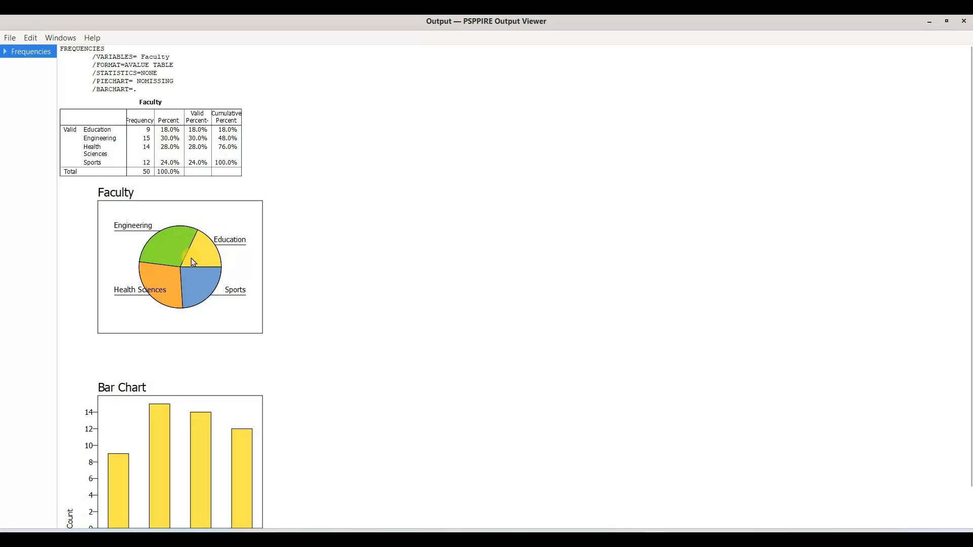
scroll(233, 399, "down", 1)
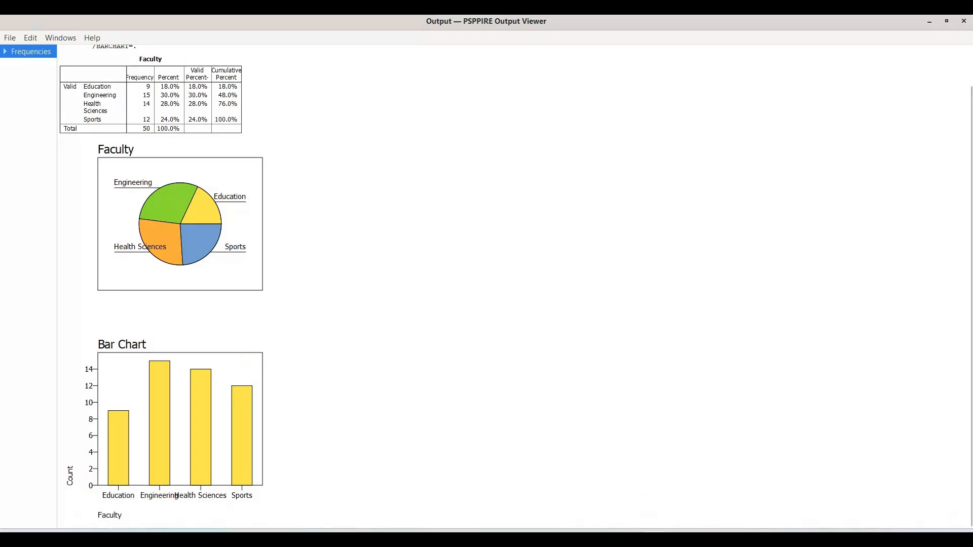
Return to the Data Editor and replace Faculty with Assignment_20 as the variable in a new Frequencies analysis
left_click(604, 495)
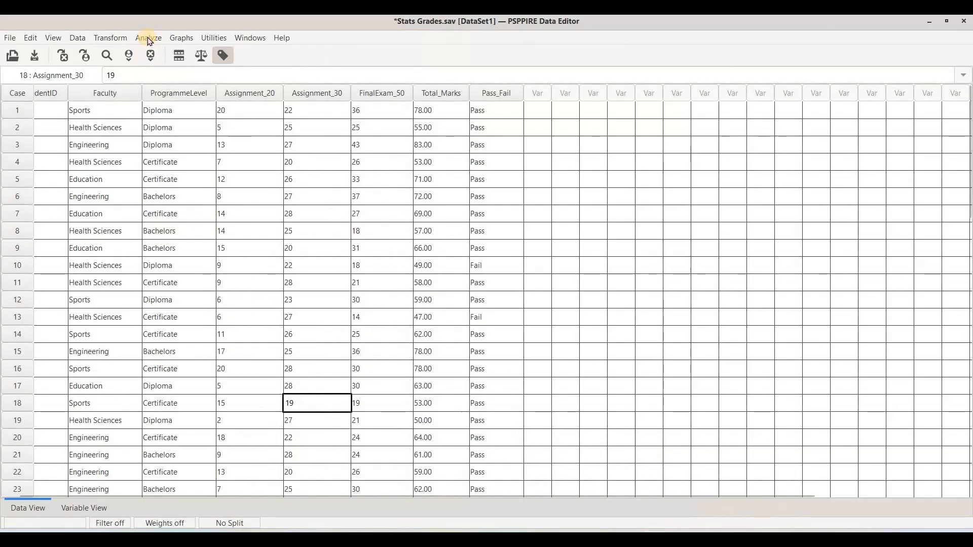
left_click(149, 39)
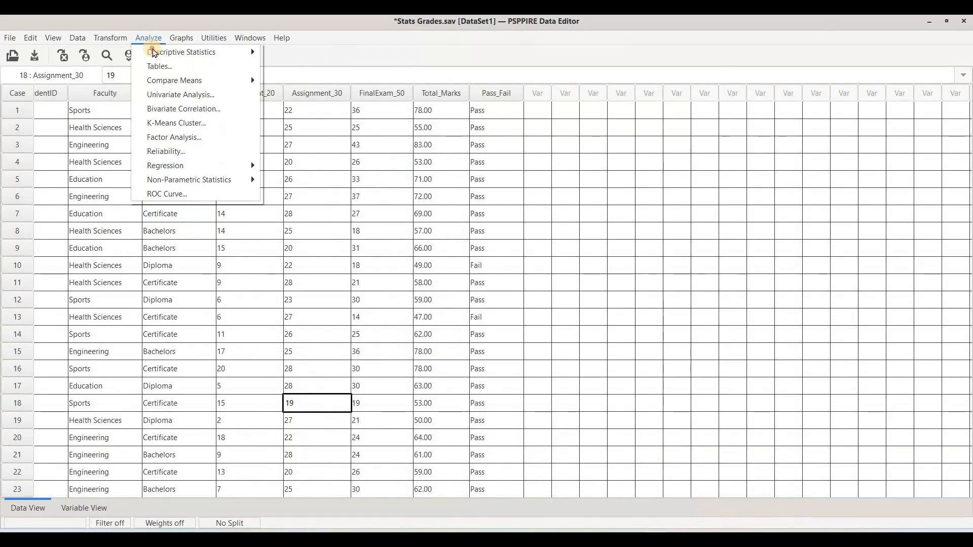
mouse_move(155, 52)
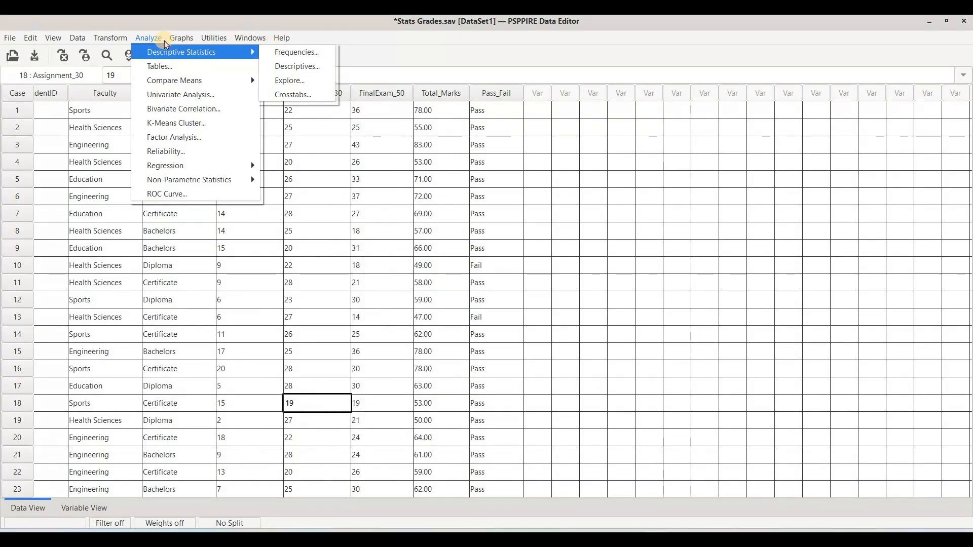
left_click(283, 53)
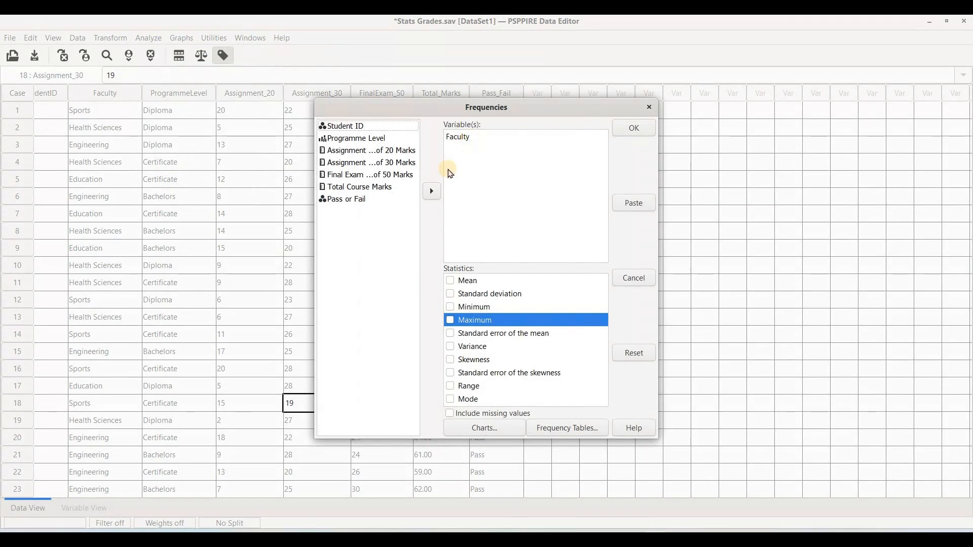
left_click(433, 191)
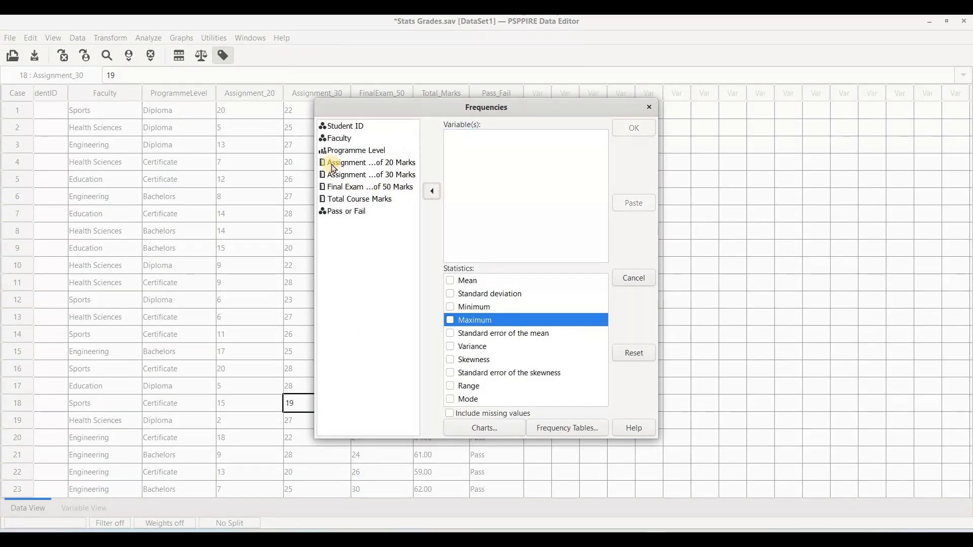
left_click(334, 167)
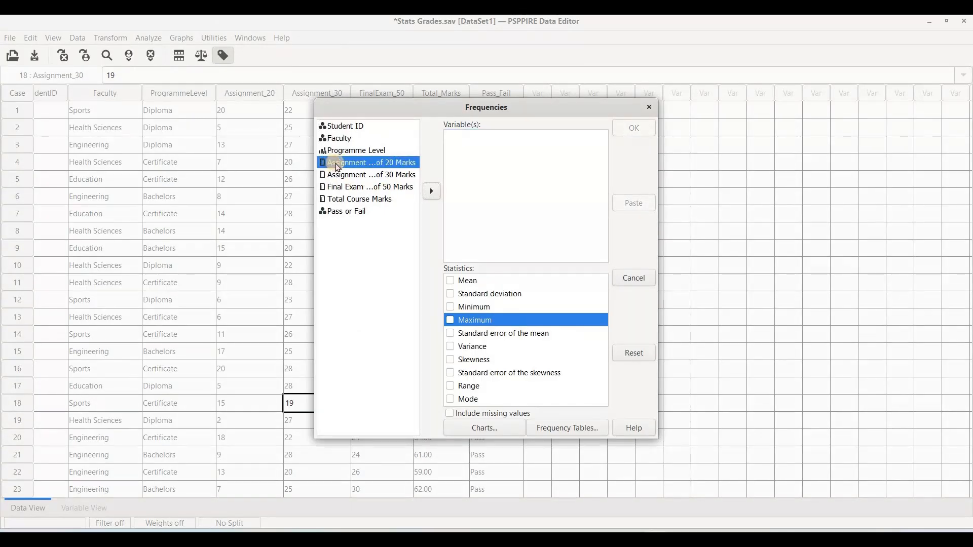
left_click(434, 191)
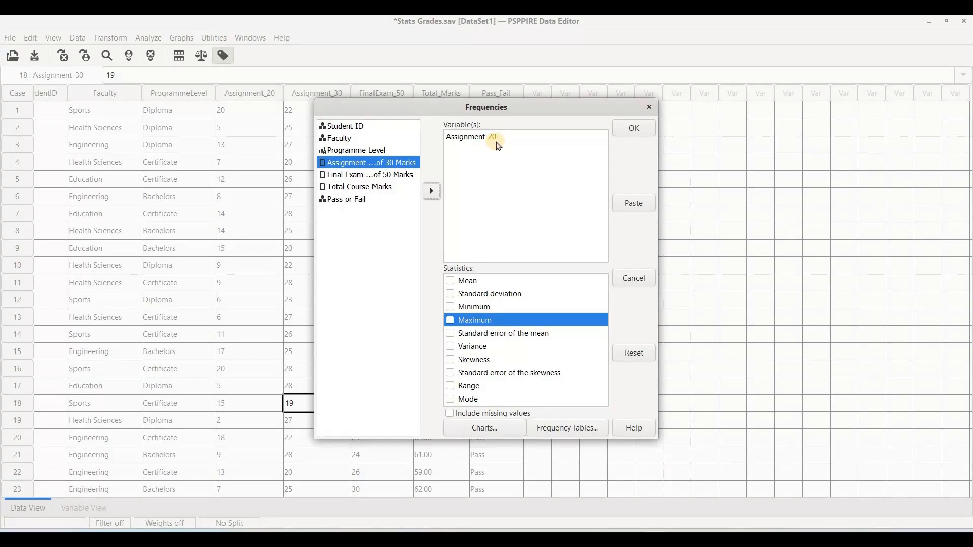
Set the frequency tables for Assignment_20 to never be displayed
left_click(559, 434)
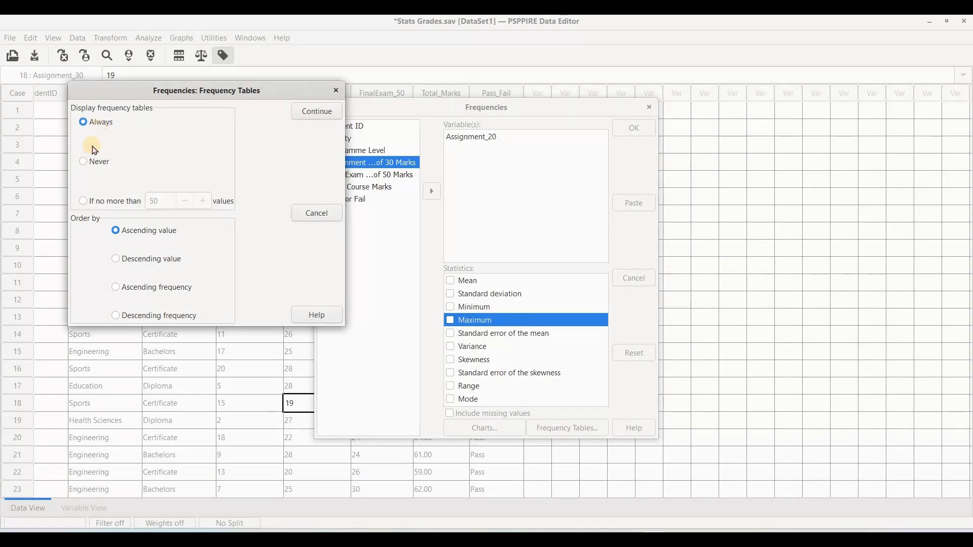
left_click(88, 161)
left_click(321, 114)
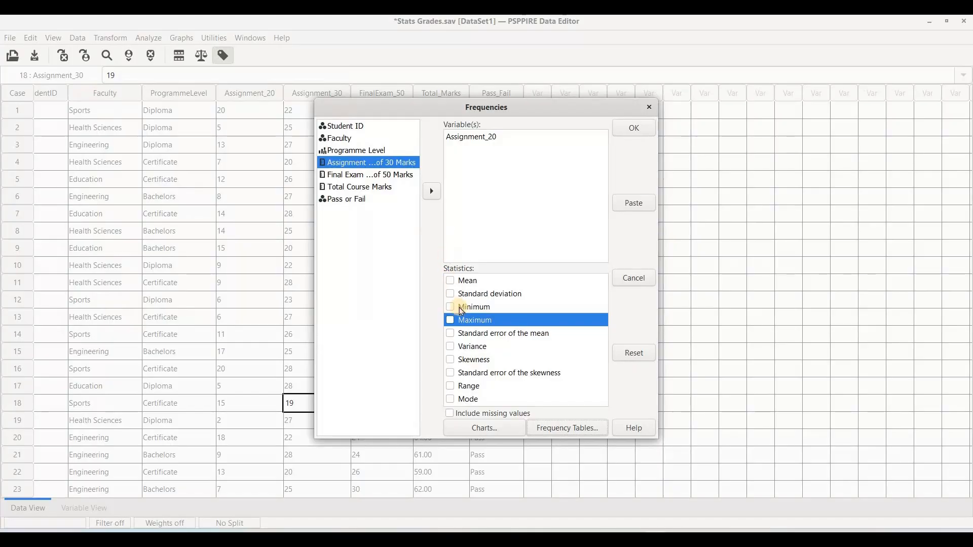
Turn off the bar and pie charts and draw a histogram with a superimposed normal curve instead
left_click(487, 429)
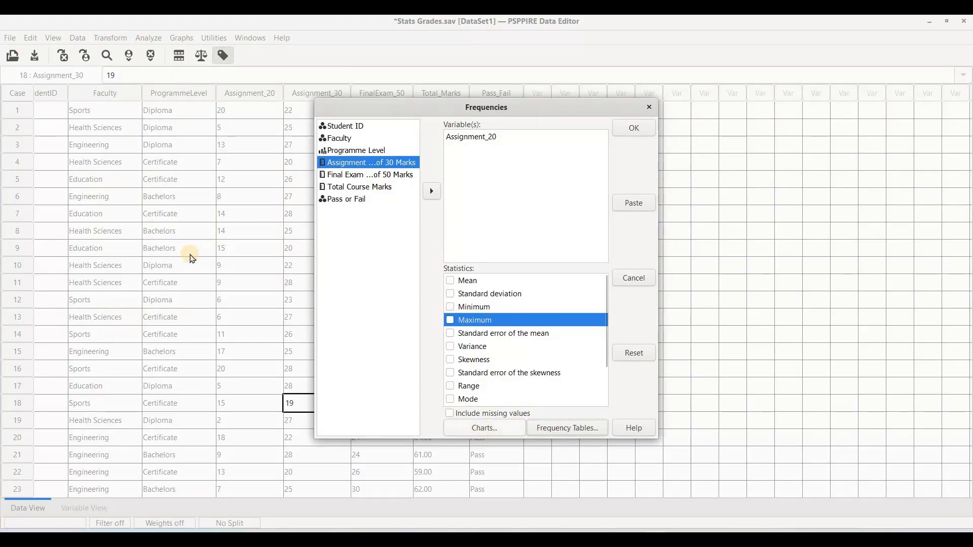
left_click(80, 239)
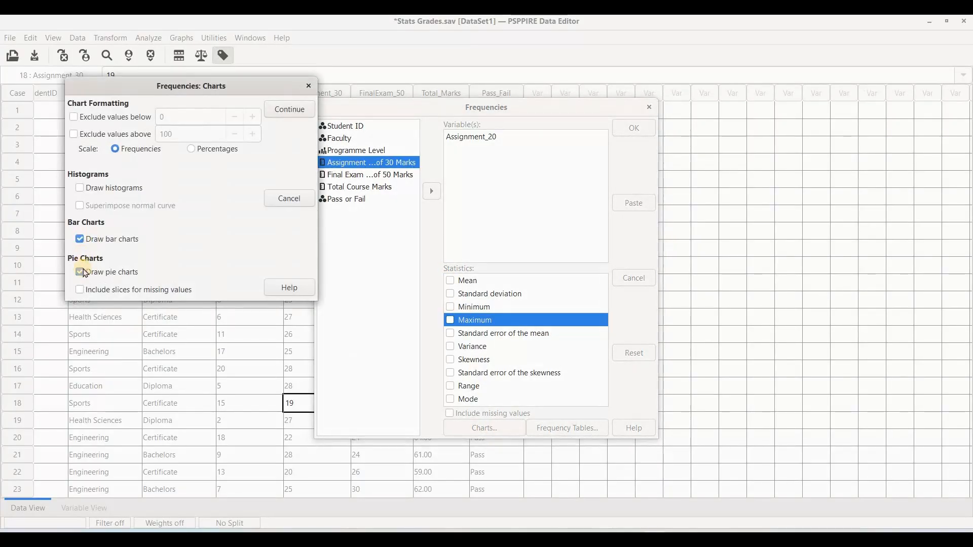
left_click(80, 272)
left_click(101, 240)
left_click(80, 189)
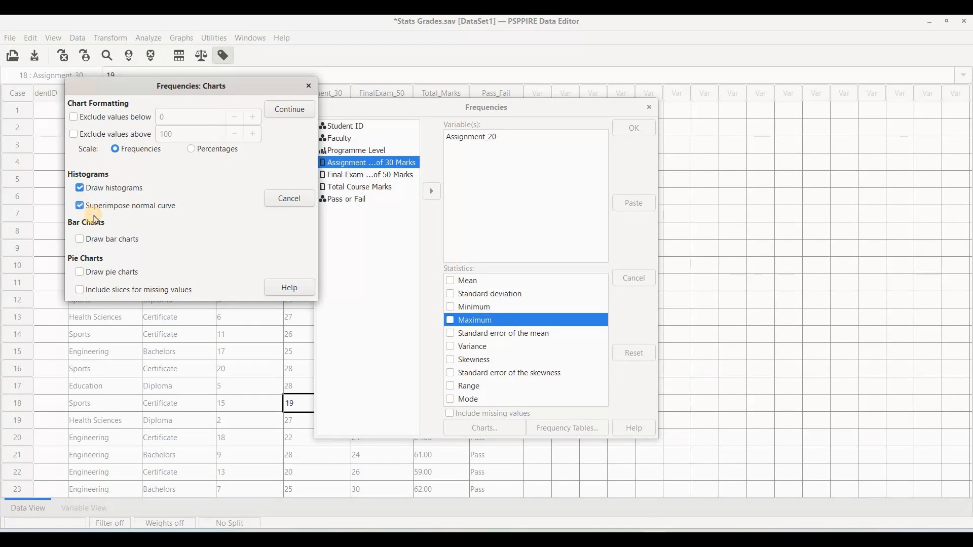
left_click(289, 110)
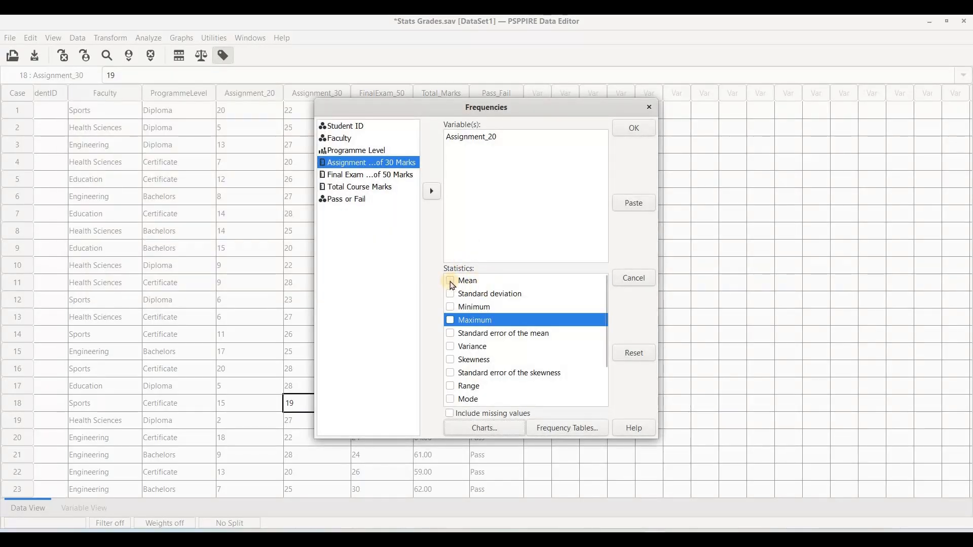
Select the Mean, Standard deviation, Minimum, Maximum, Variance, Range, Mode and Median statistics for Assignment_20
left_click(451, 283)
left_click(451, 295)
left_click(450, 307)
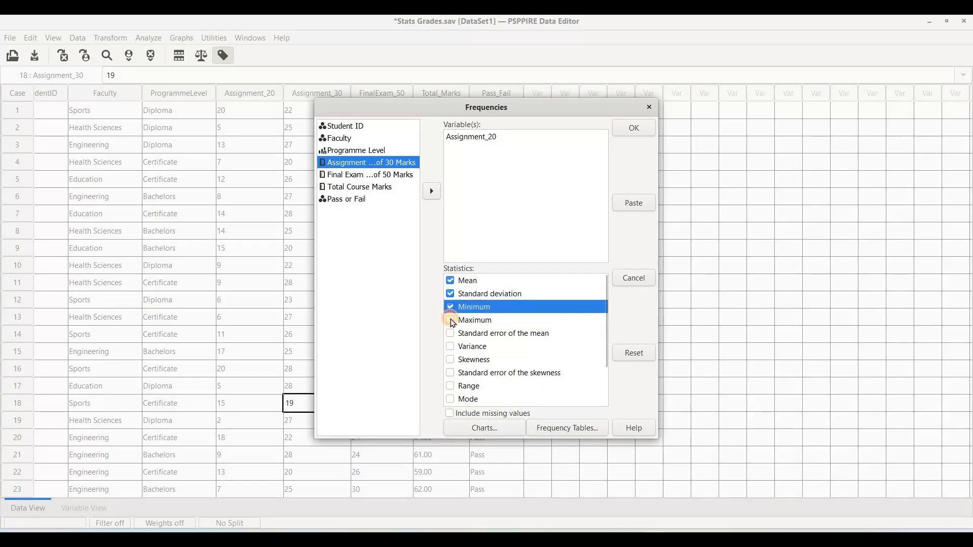
left_click(451, 320)
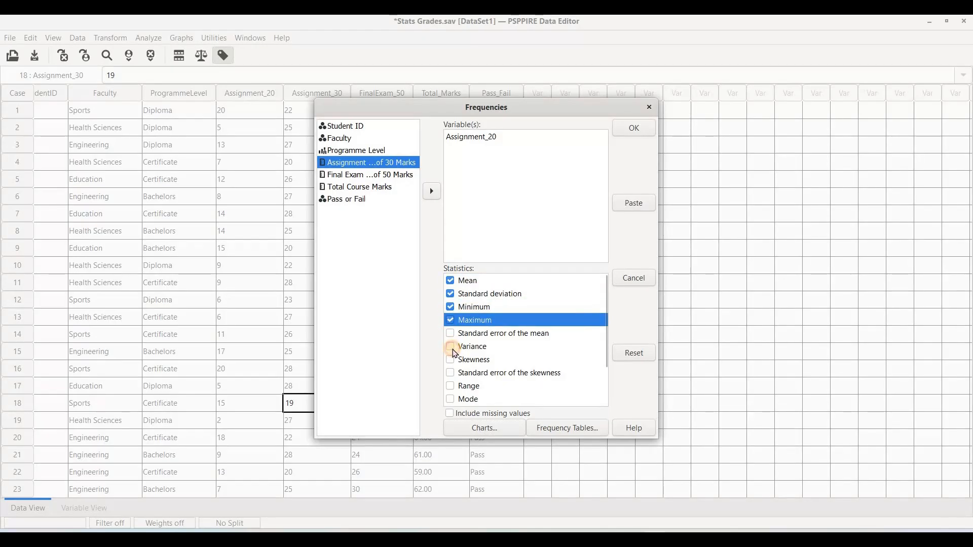
left_click(452, 349)
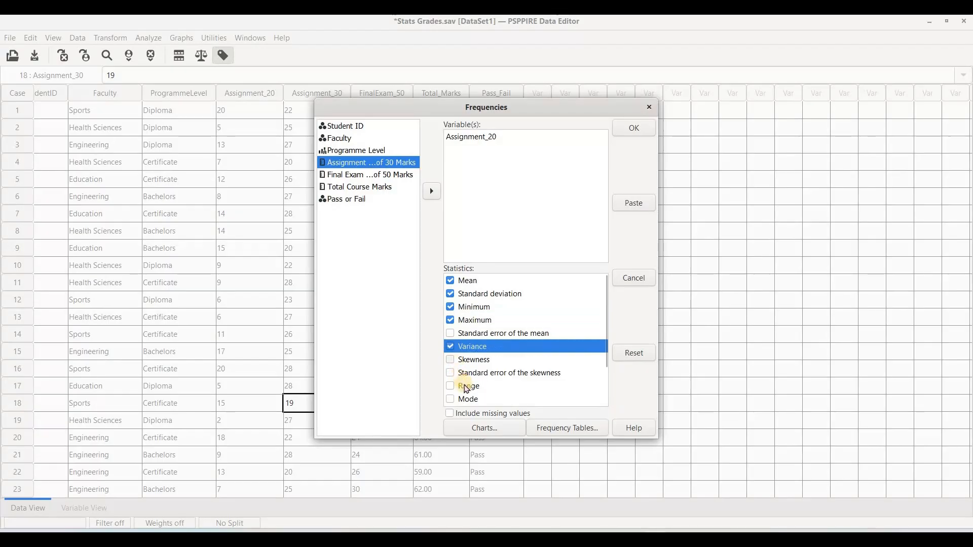
scroll(451, 360, "down", 1)
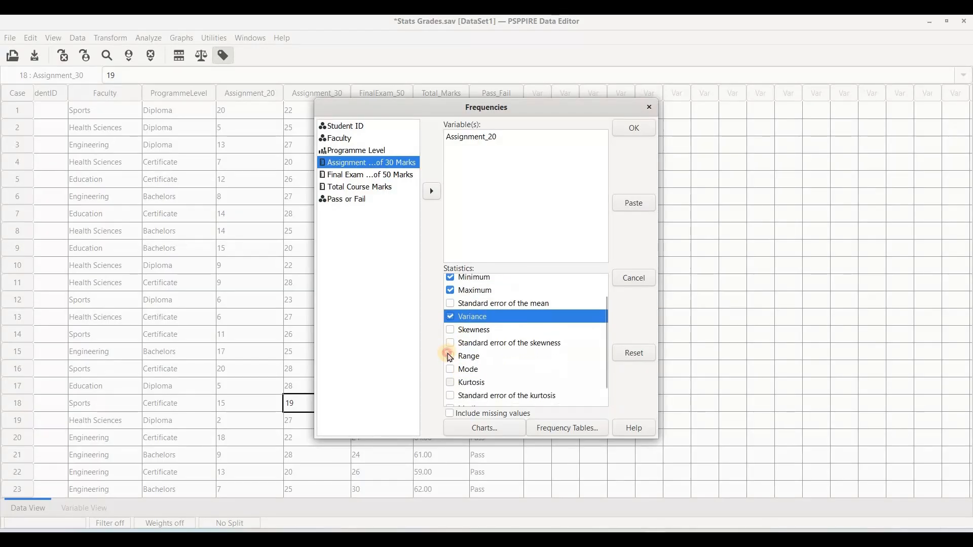
left_click(451, 356)
left_click(450, 369)
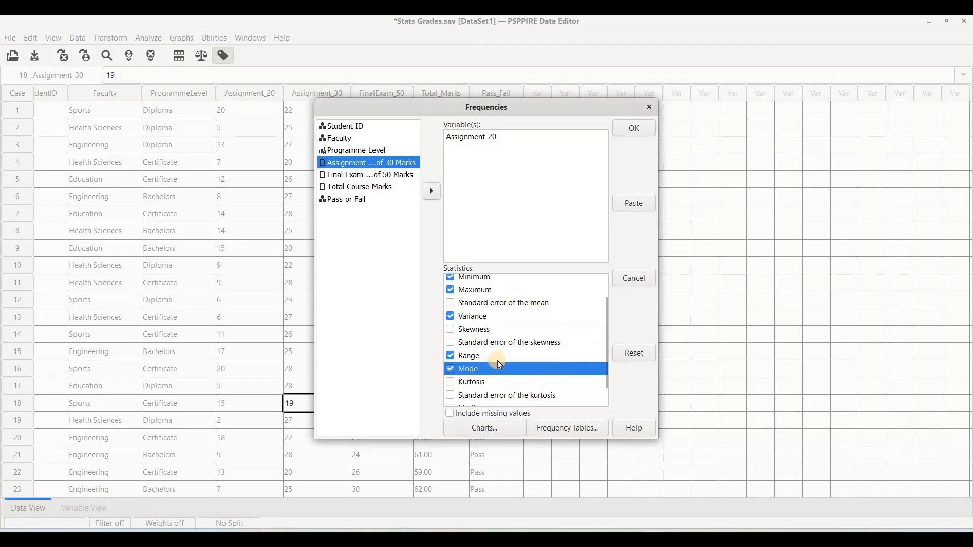
scroll(451, 390, "down", 1)
left_click(450, 387)
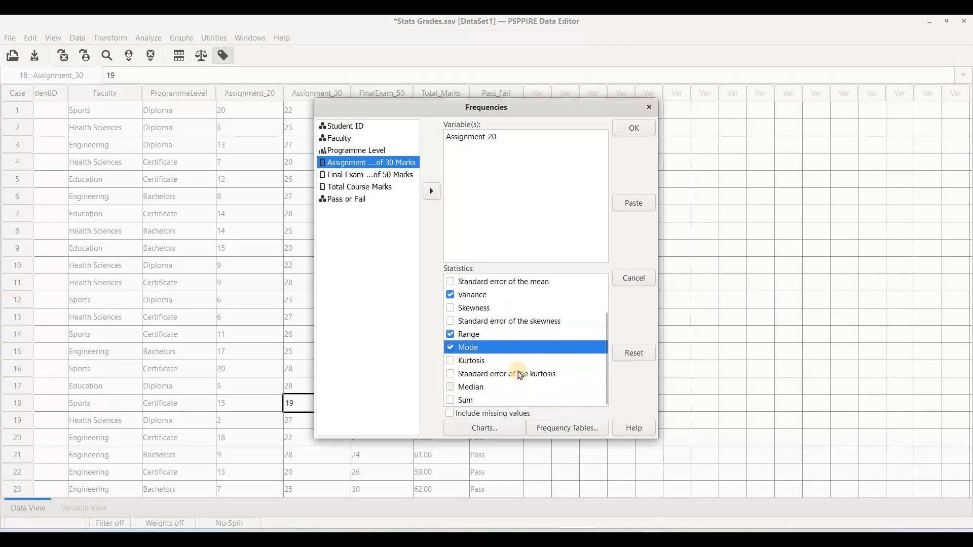
Run the Assignment_20 analysis and view its statistics table and histogram in the Output Viewer
left_click(631, 129)
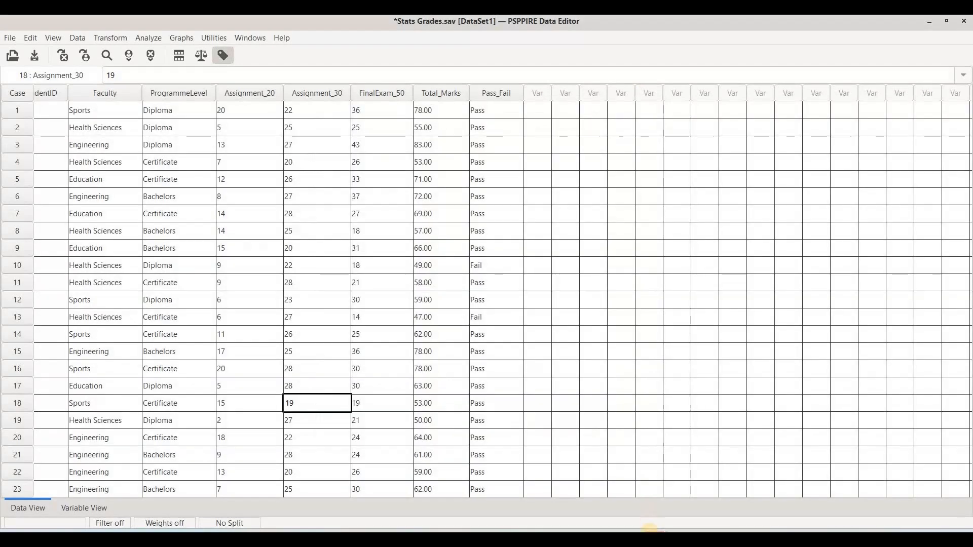
key("alt+Tab")
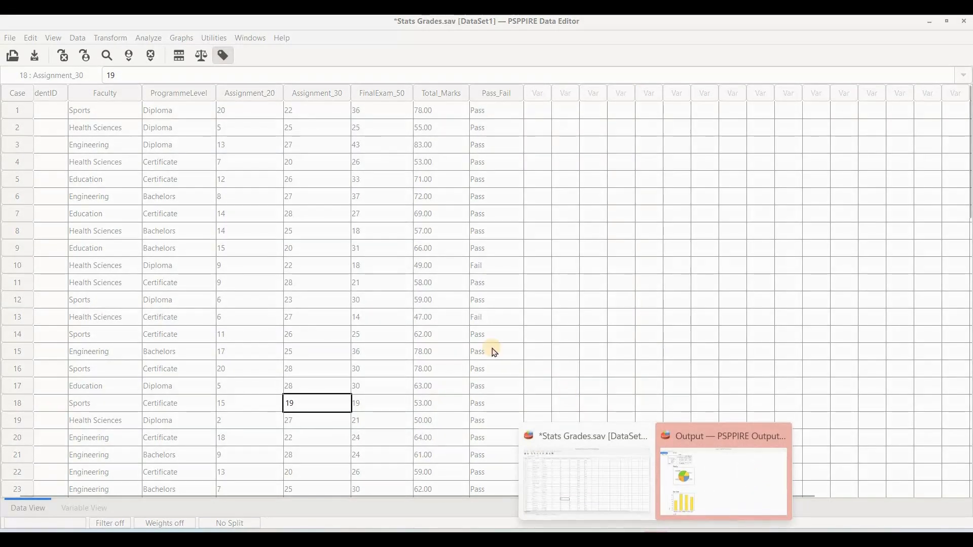
scroll(484, 338, "down", 10)
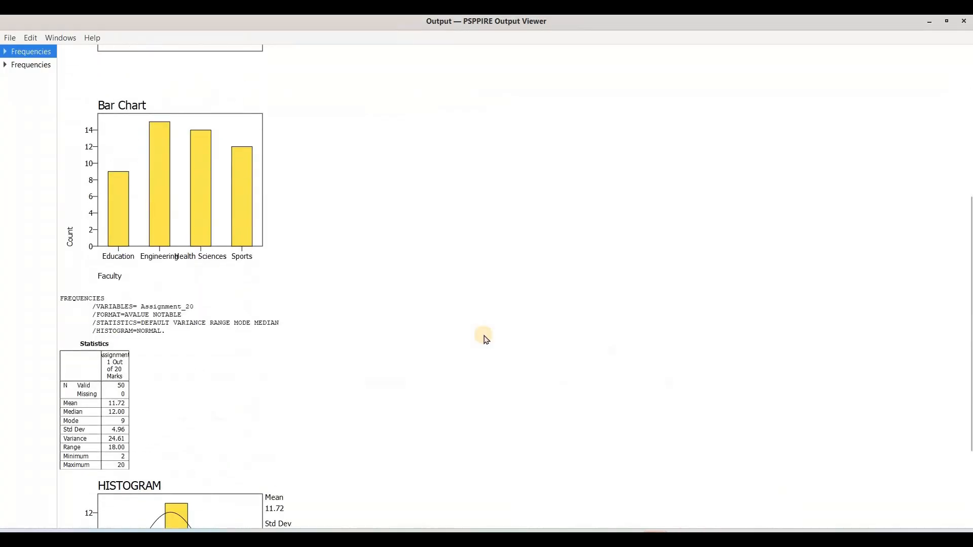